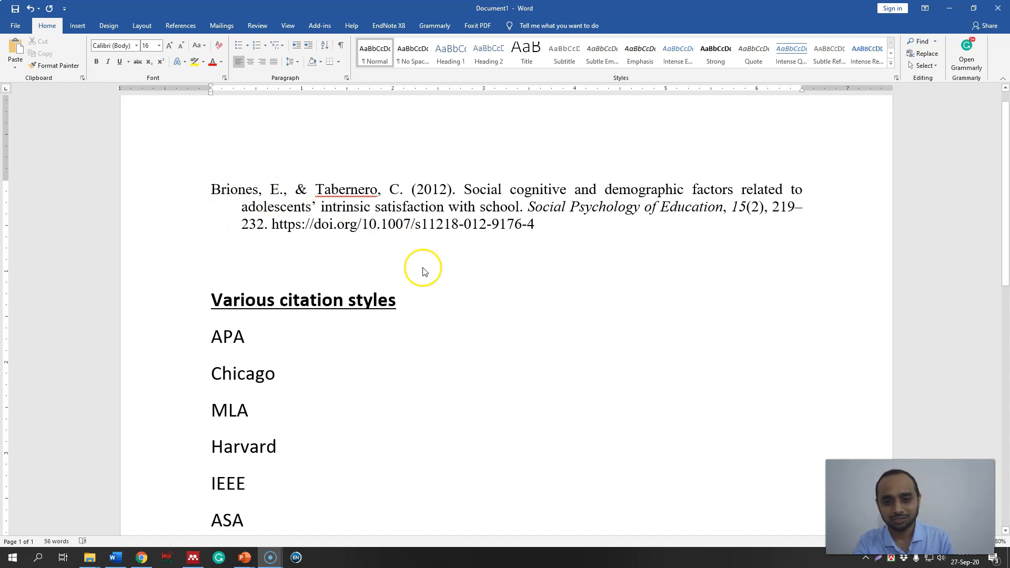
Show the referencing commands and add a space before the period that ends the "Human development" statement.
scroll(315, 258, "down", 1)
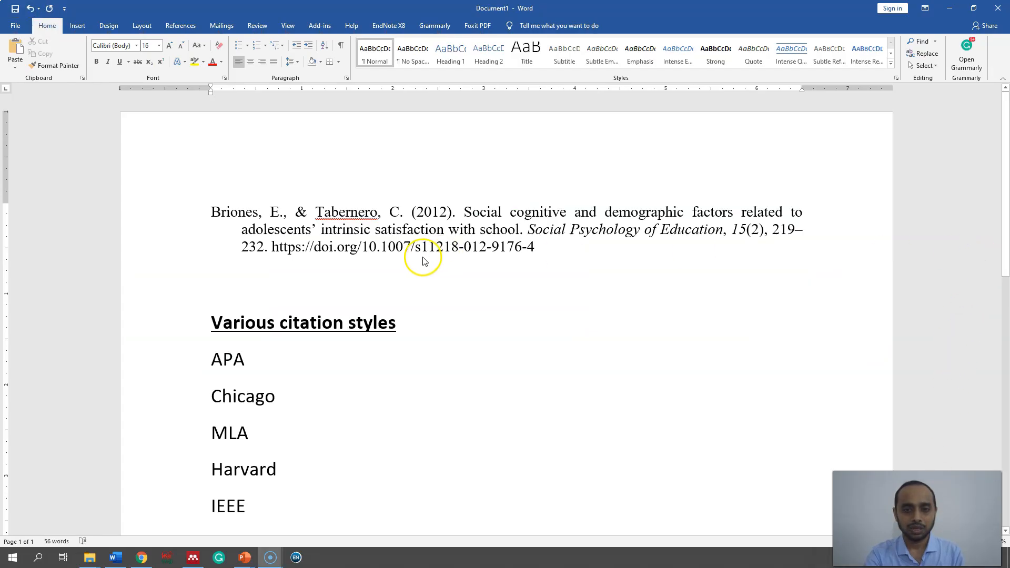
left_click(418, 233)
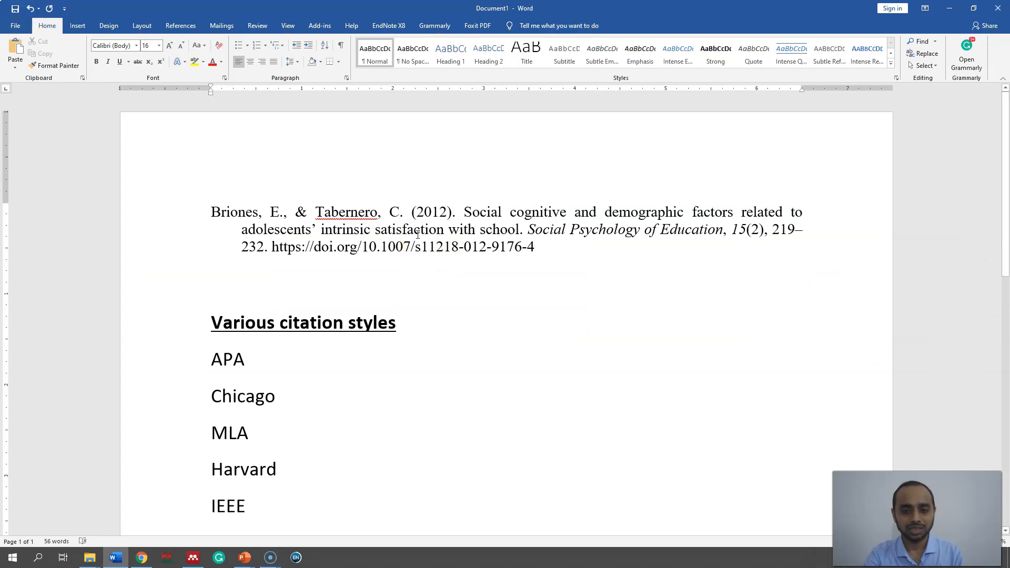
left_click(171, 30)
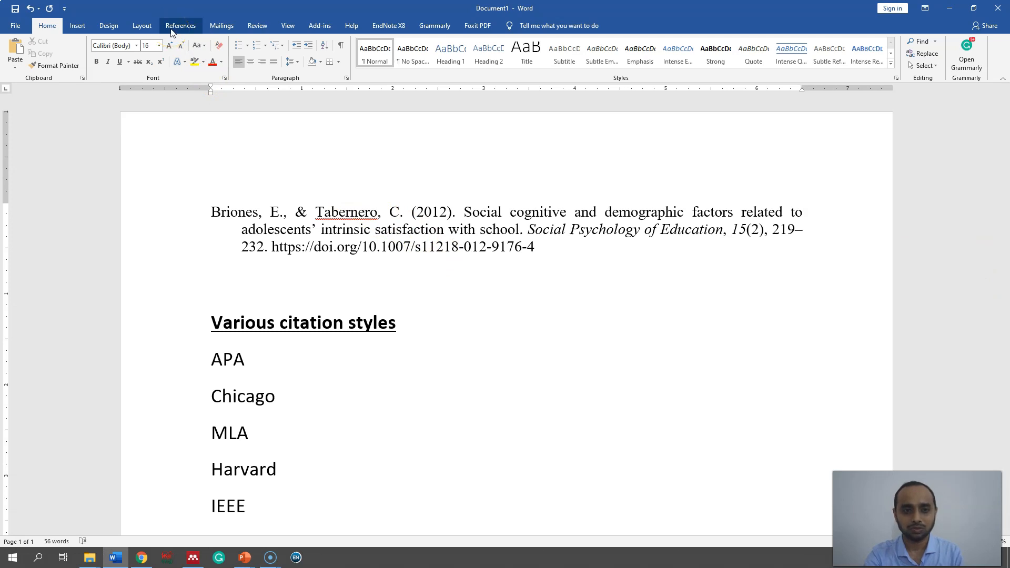
left_click(172, 31)
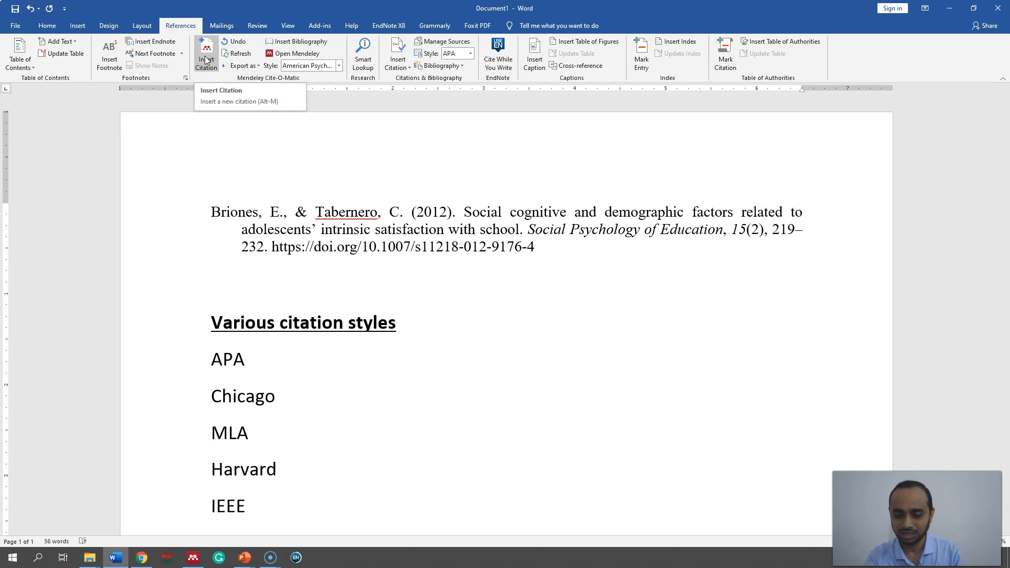
scroll(331, 347, "down", 3)
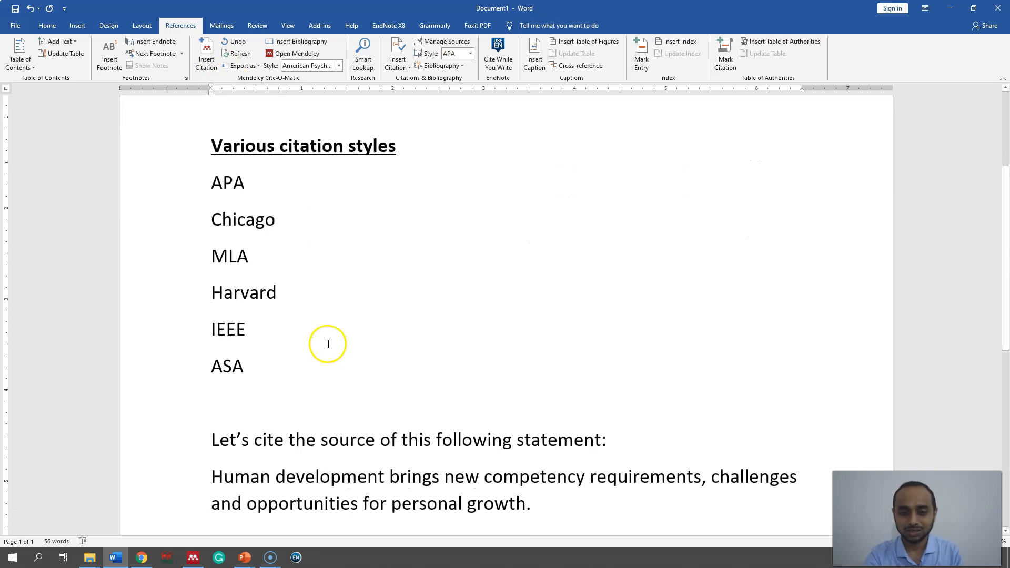
scroll(329, 346, "down", 2)
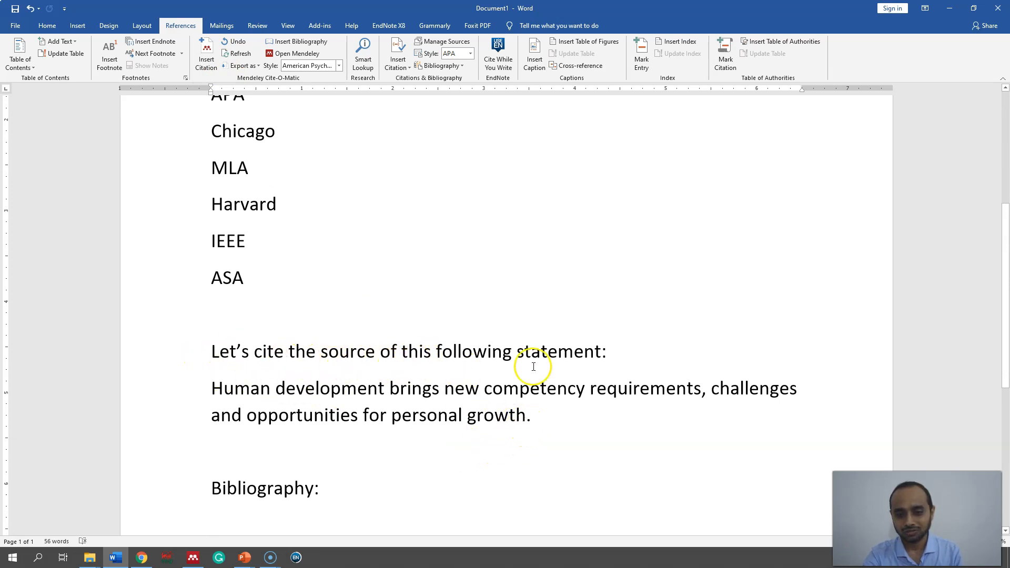
left_click_drag(223, 388, 247, 405)
left_click(251, 396)
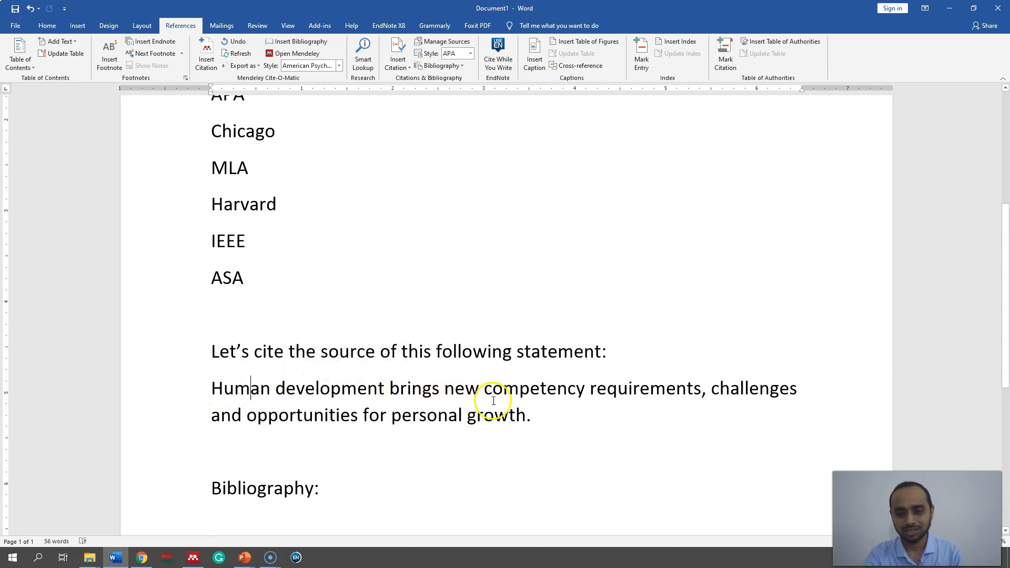
left_click(528, 417)
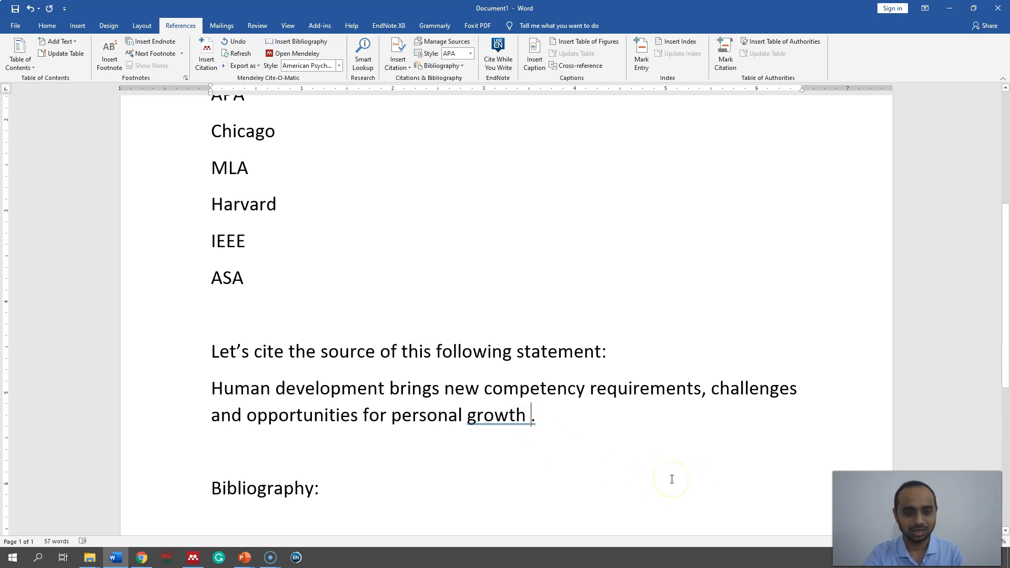
Insert a Mendeley citation before the statement's final period, finding the 2012 Social Psychology of Education article by its first author's surname.
scroll(672, 479, "up", 5)
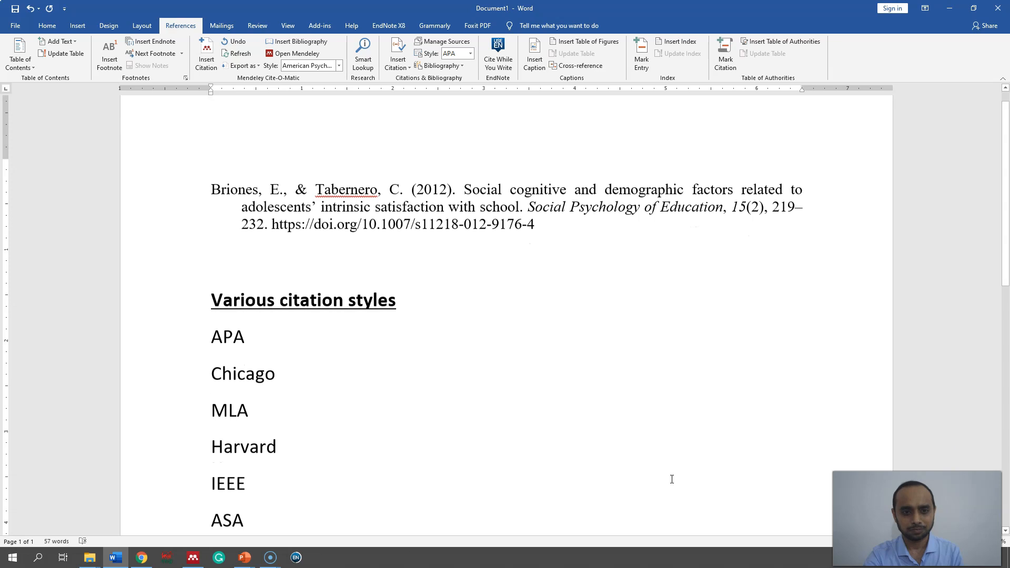
scroll(671, 478, "down", 1)
scroll(672, 479, "down", 4)
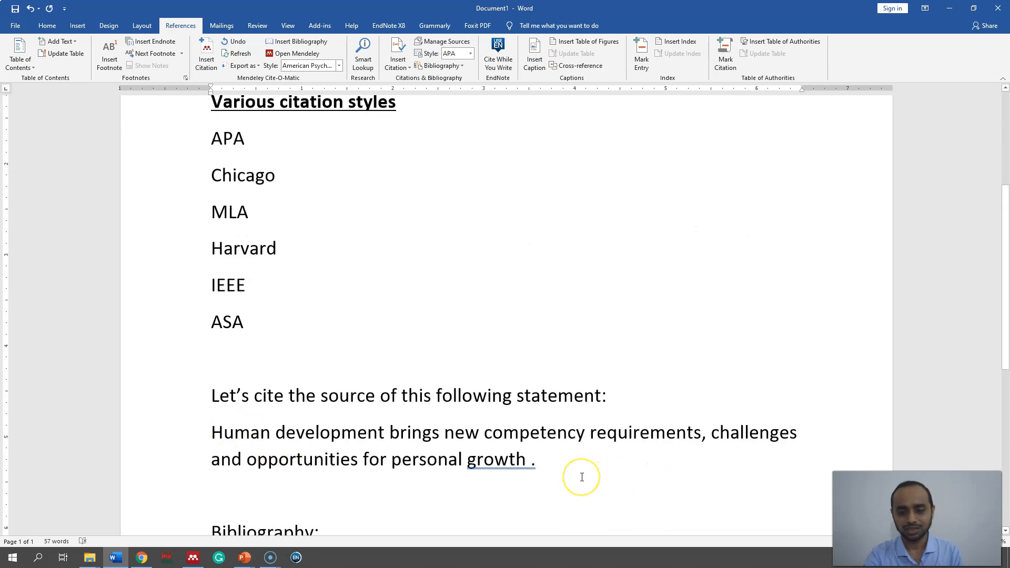
scroll(582, 477, "up", 5)
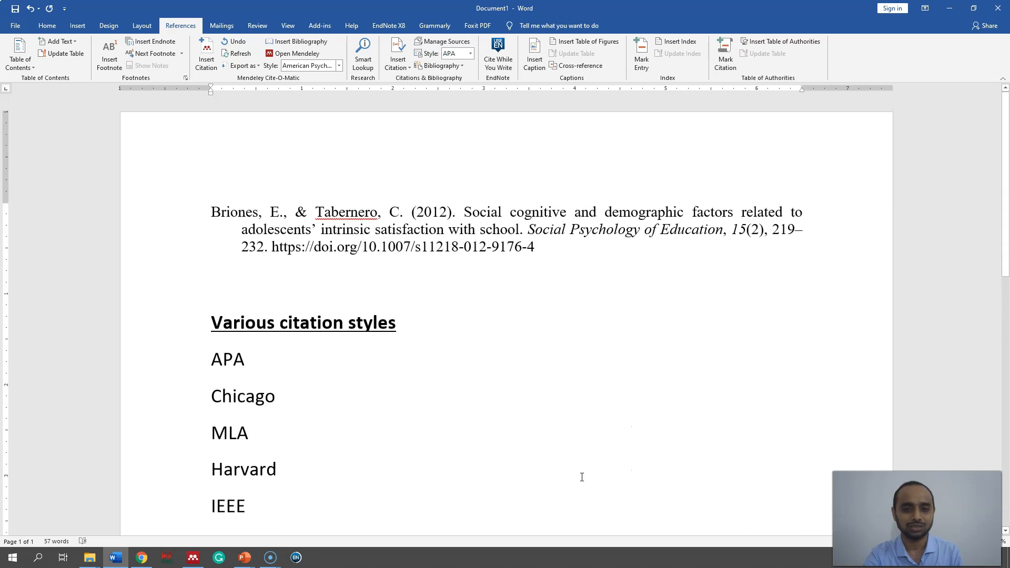
left_click_drag(213, 210, 260, 212)
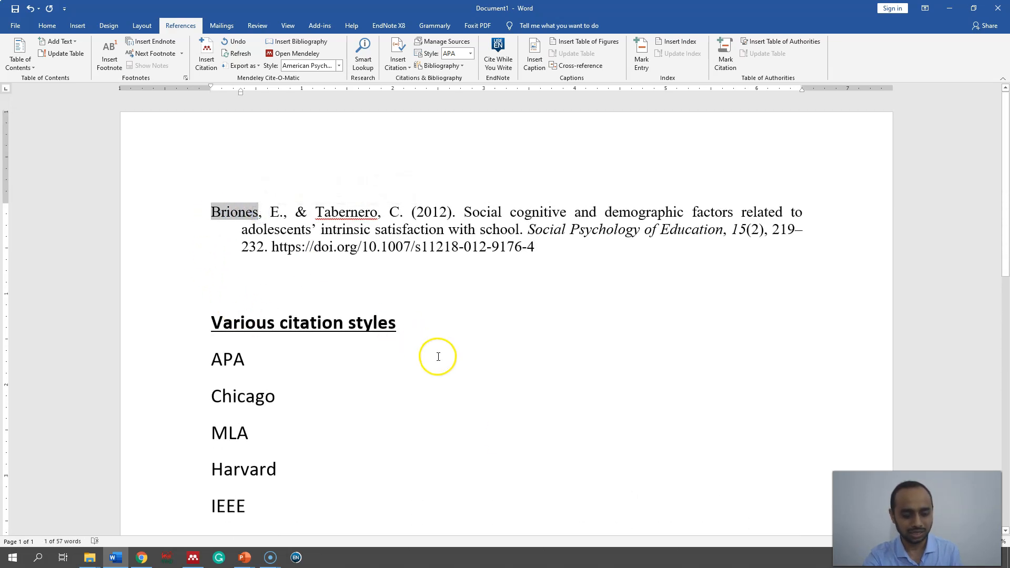
scroll(438, 356, "down", 5)
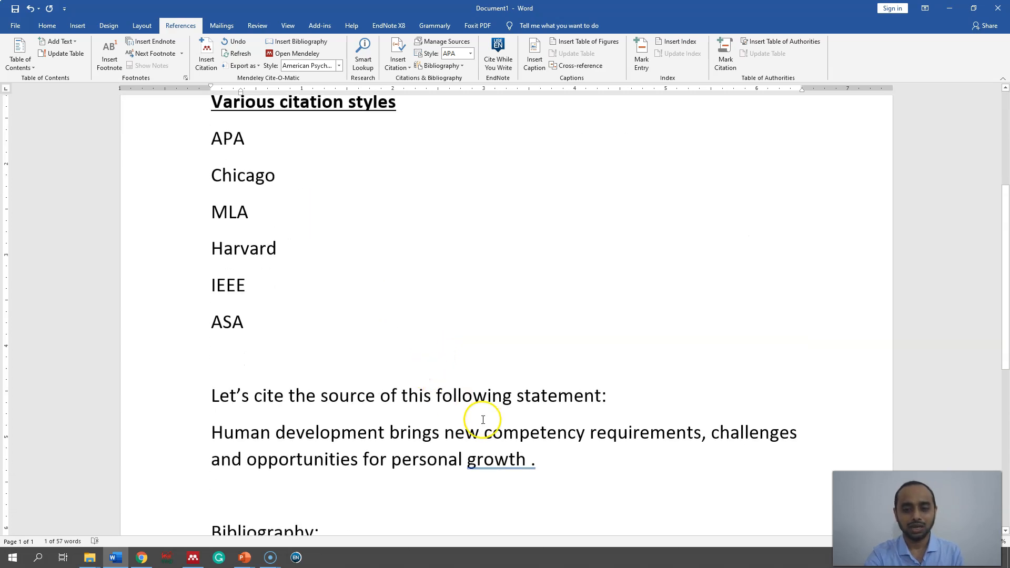
left_click(531, 459)
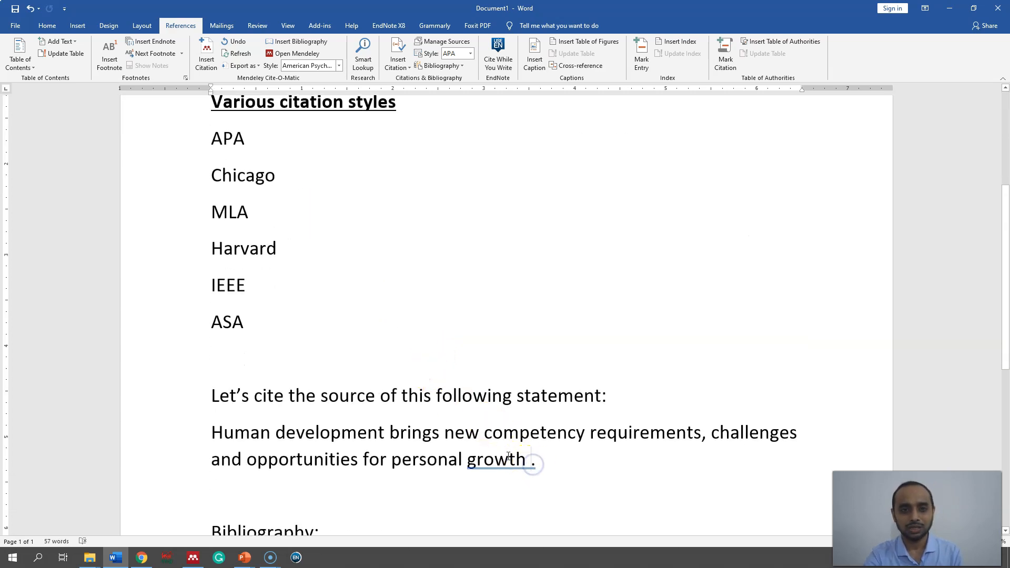
left_click(204, 63)
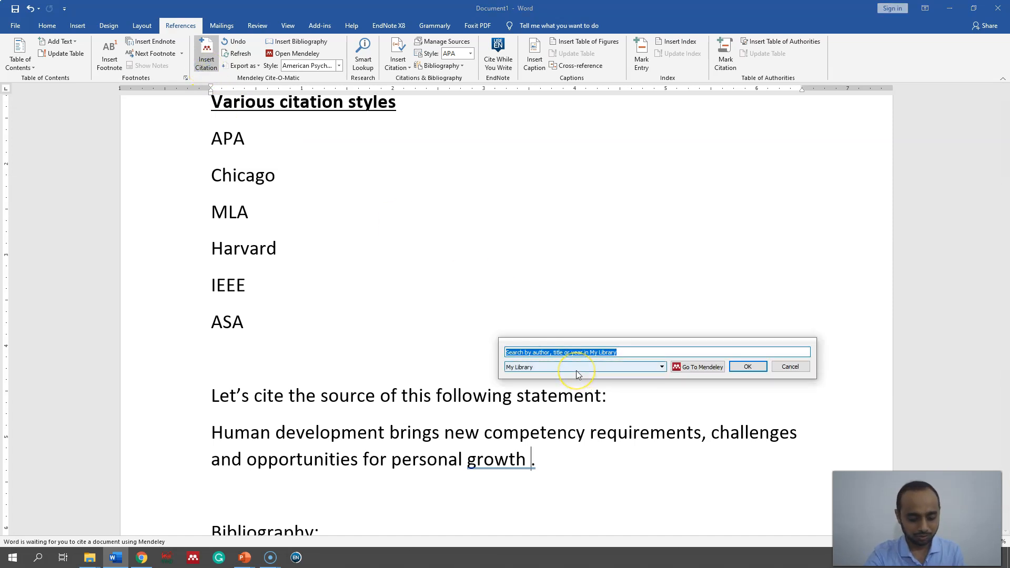
type("Briones")
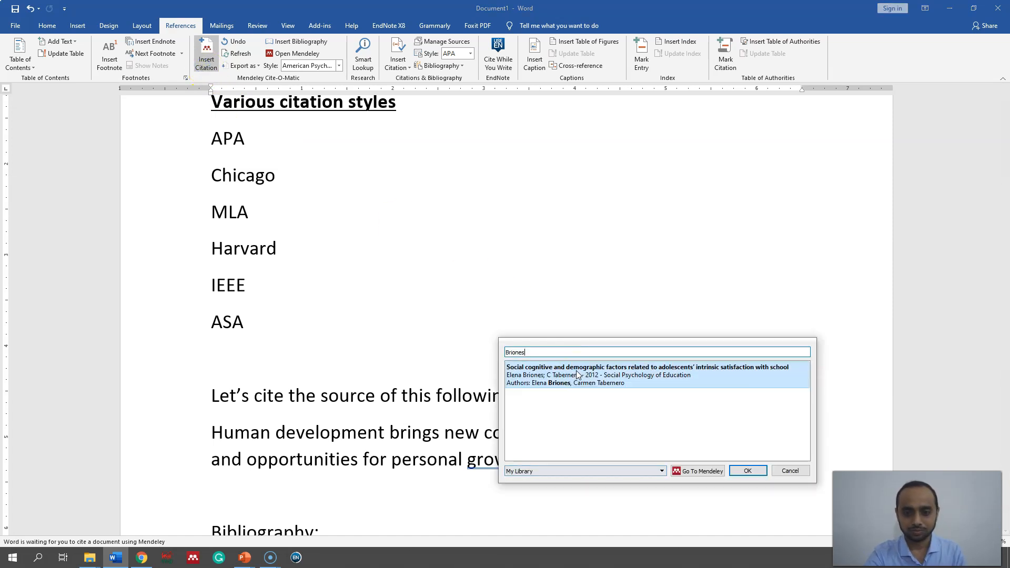
left_click(602, 381)
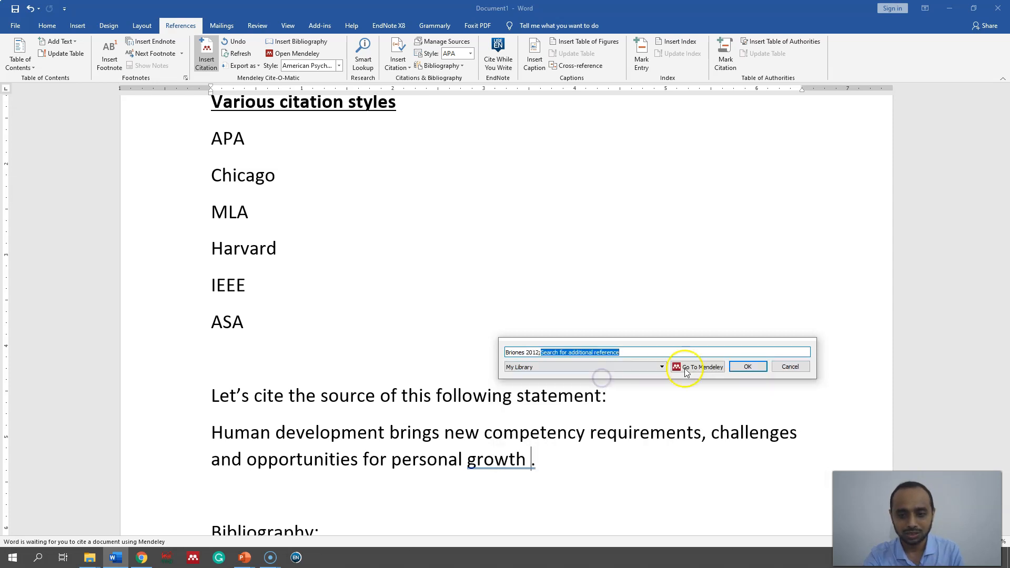
left_click(757, 365)
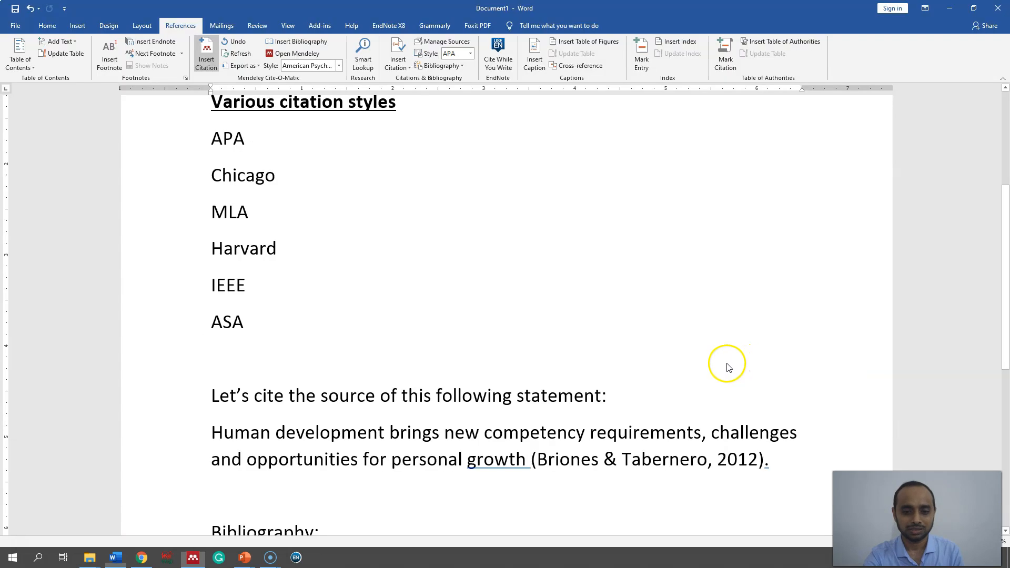
Change the "Bibliography:" heading below the cited statement to read "Bibliography/ Reference".
scroll(505, 455, "down", 3)
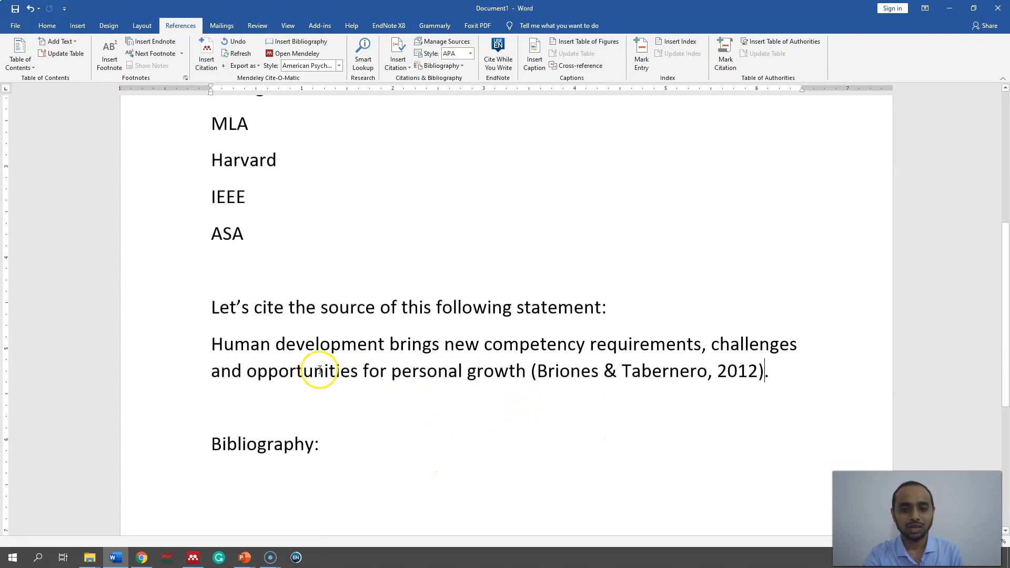
left_click_drag(210, 345, 766, 376)
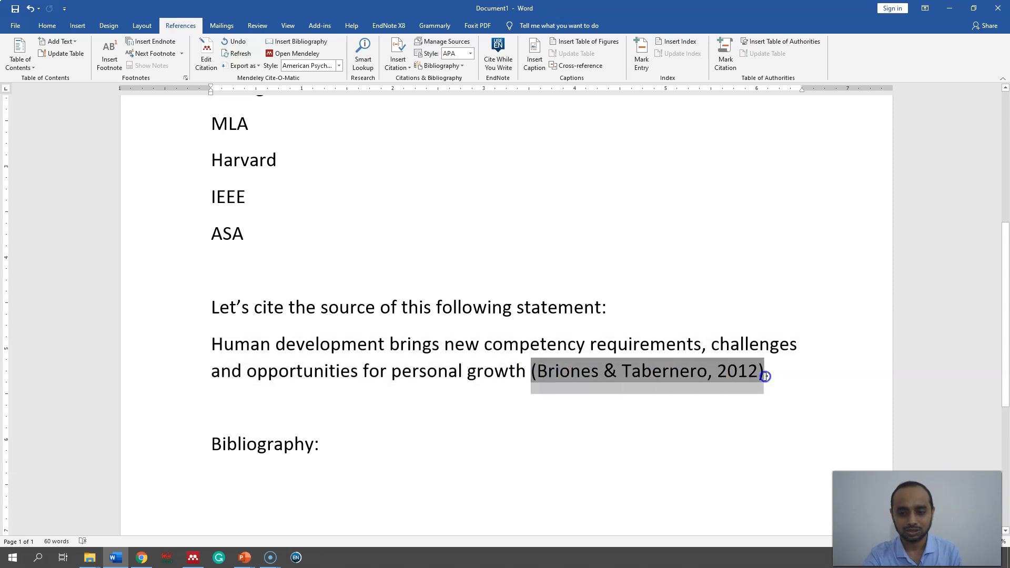
left_click(243, 479)
left_click_drag(215, 437, 324, 444)
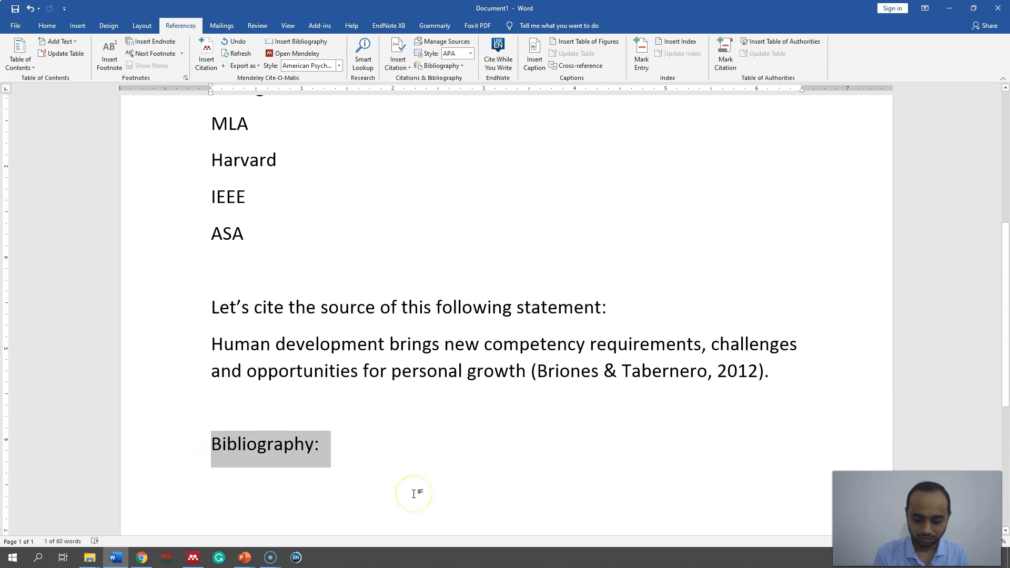
key("End")
key("BackSpace")
type("/ ")
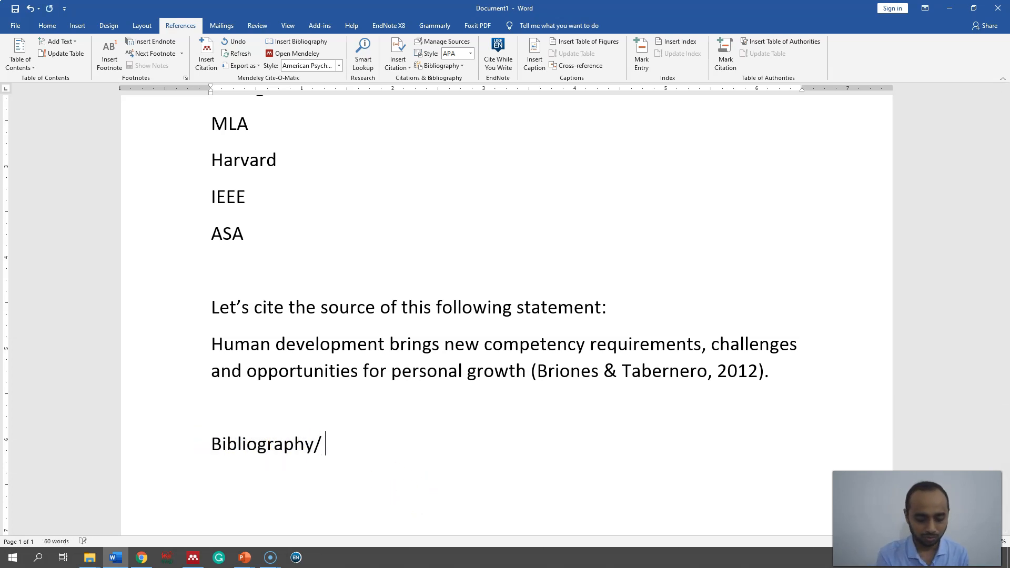
type("Reference")
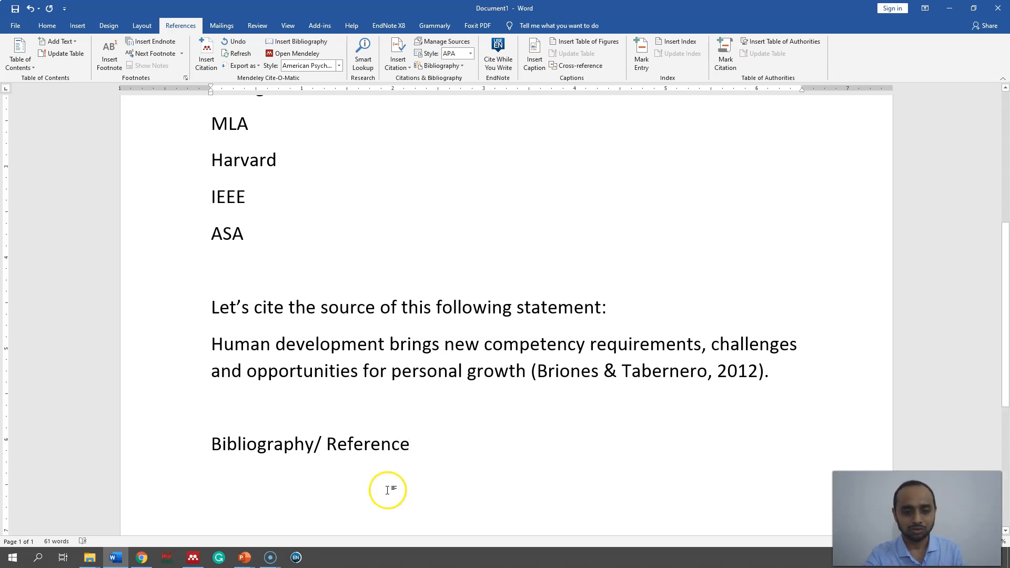
Insert the Mendeley bibliography on a new line under the "Bibliography/ Reference" heading.
scroll(387, 489, "down", 1)
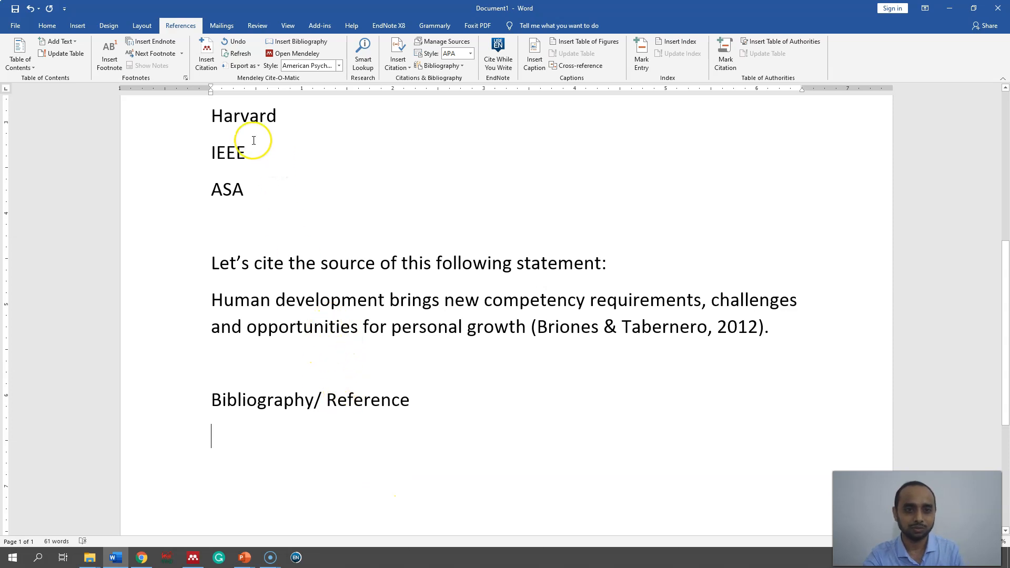
left_click(291, 41)
scroll(390, 342, "down", 2)
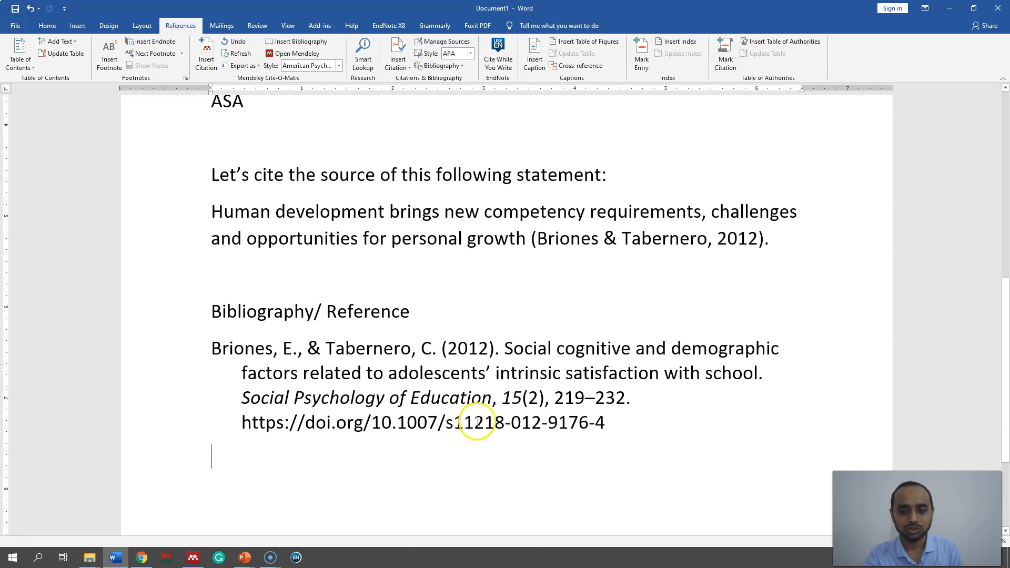
left_click(611, 419)
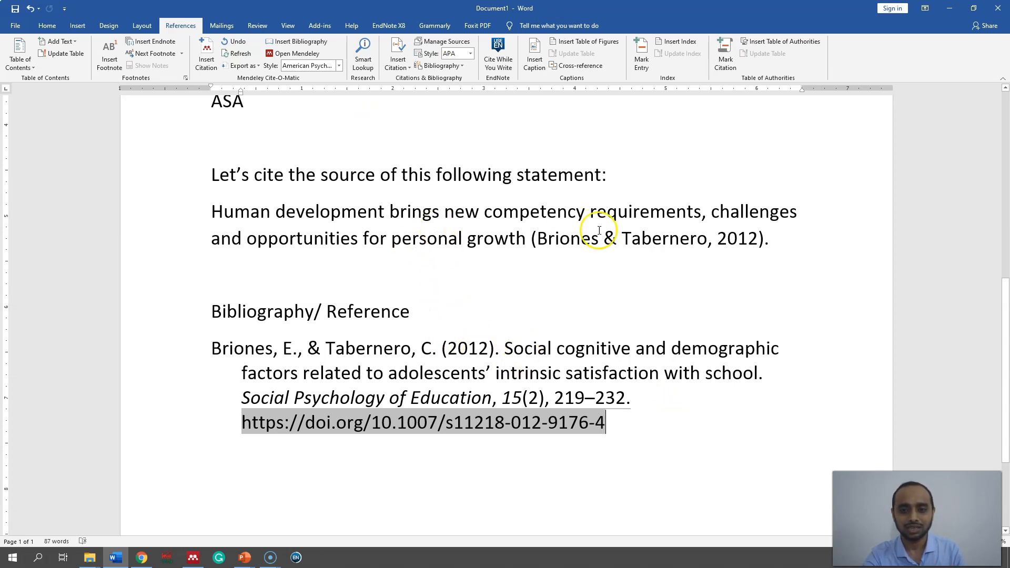
Switch the Mendeley citation style to Chicago Manual of Style 17th edition (author-date).
left_click(339, 65)
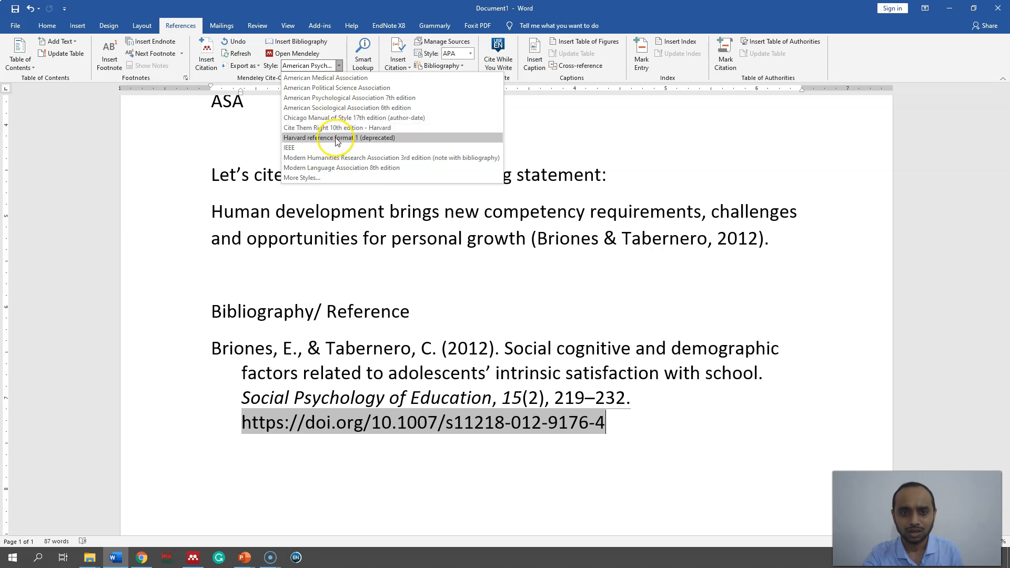
left_click(342, 117)
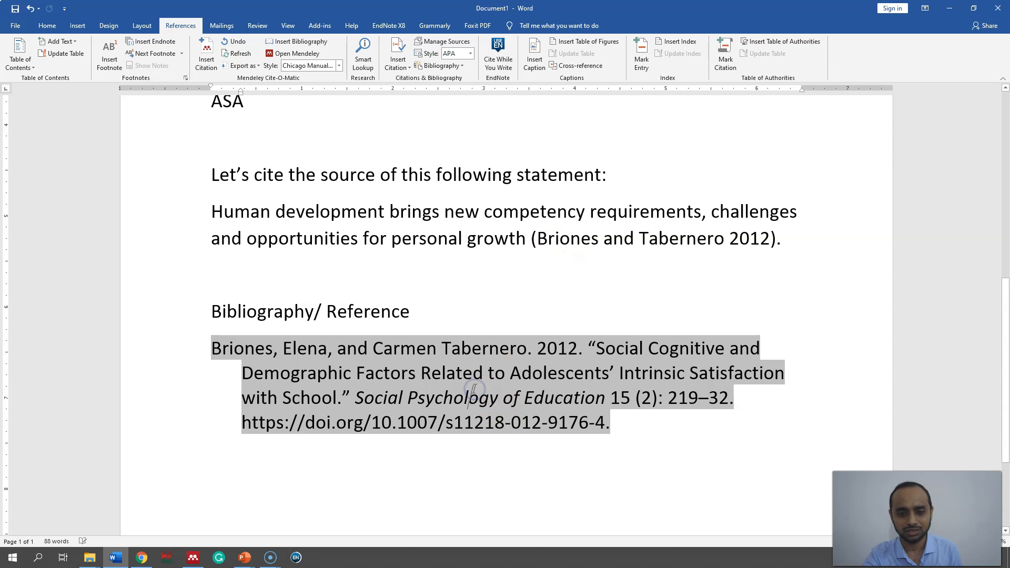
left_click(442, 281)
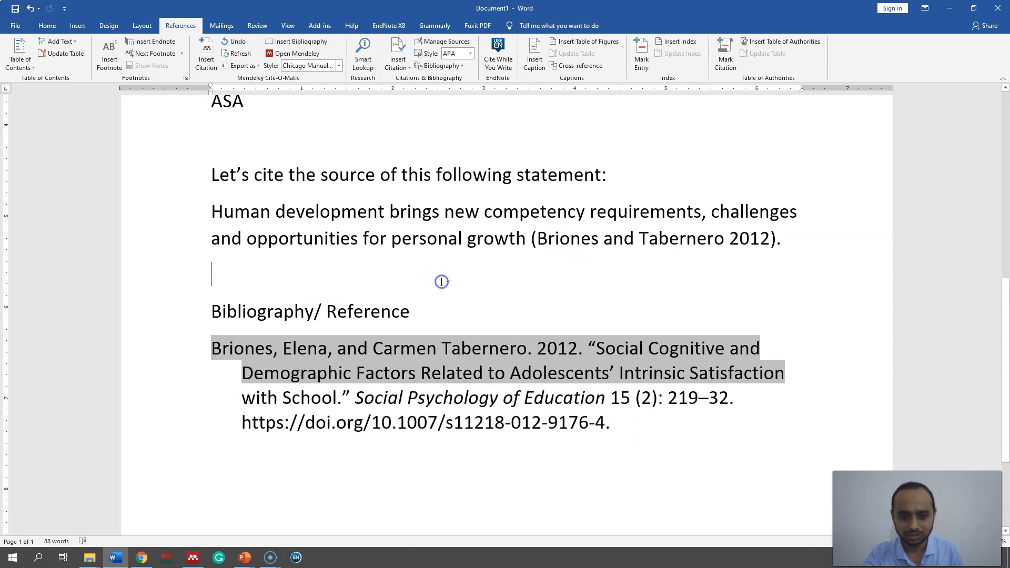